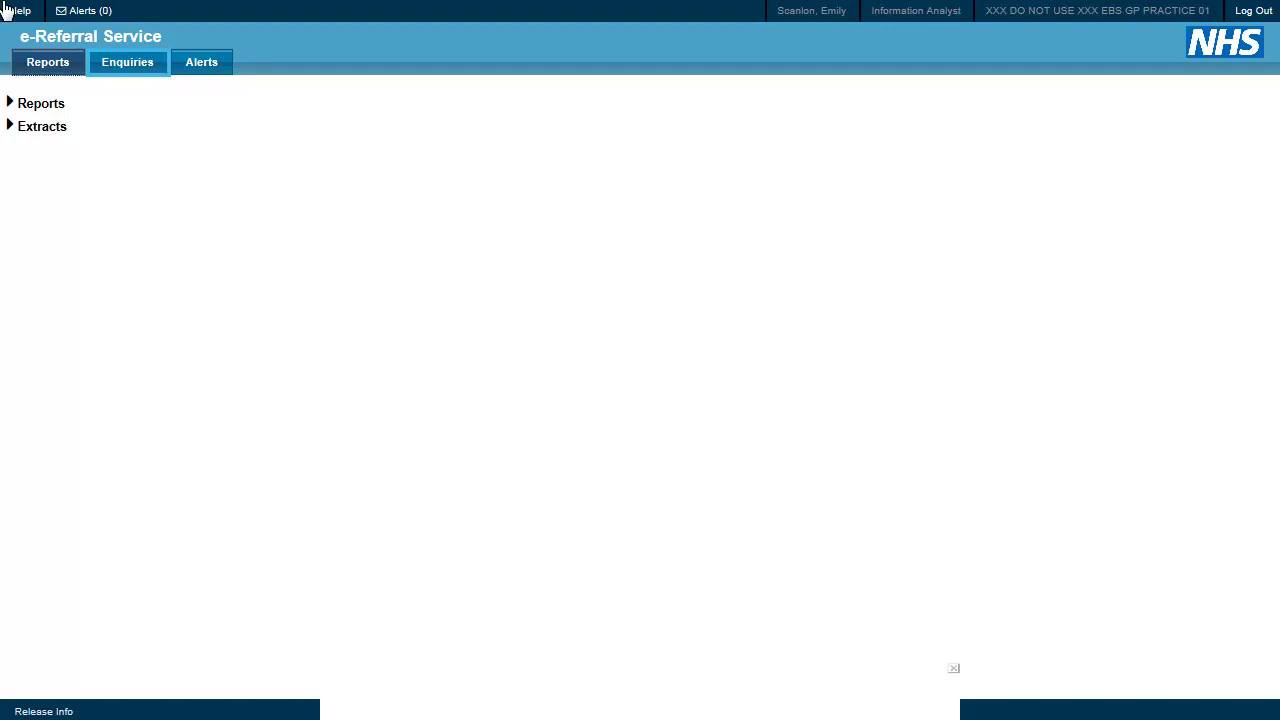
Leave the Reports page for the Enquiries area
left_click(124, 63)
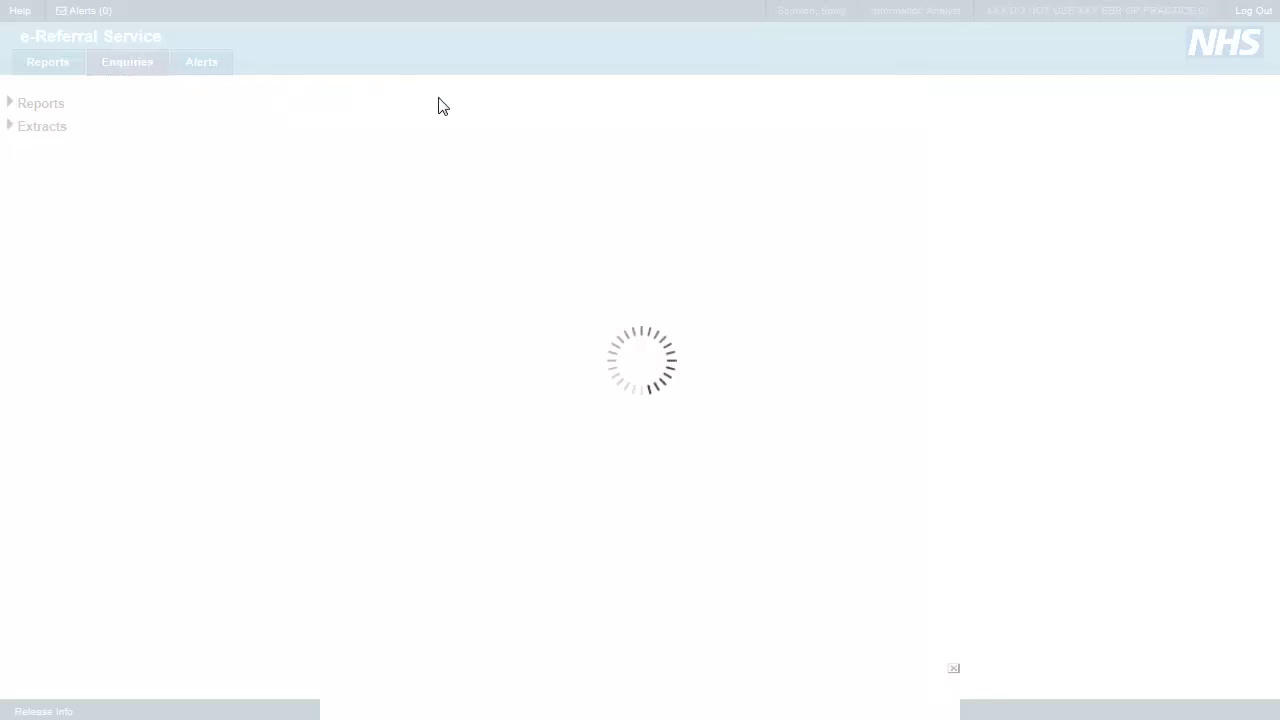
Select the Service Provider Clinician role to reach the Referrals for Review worklist
left_click(509, 104)
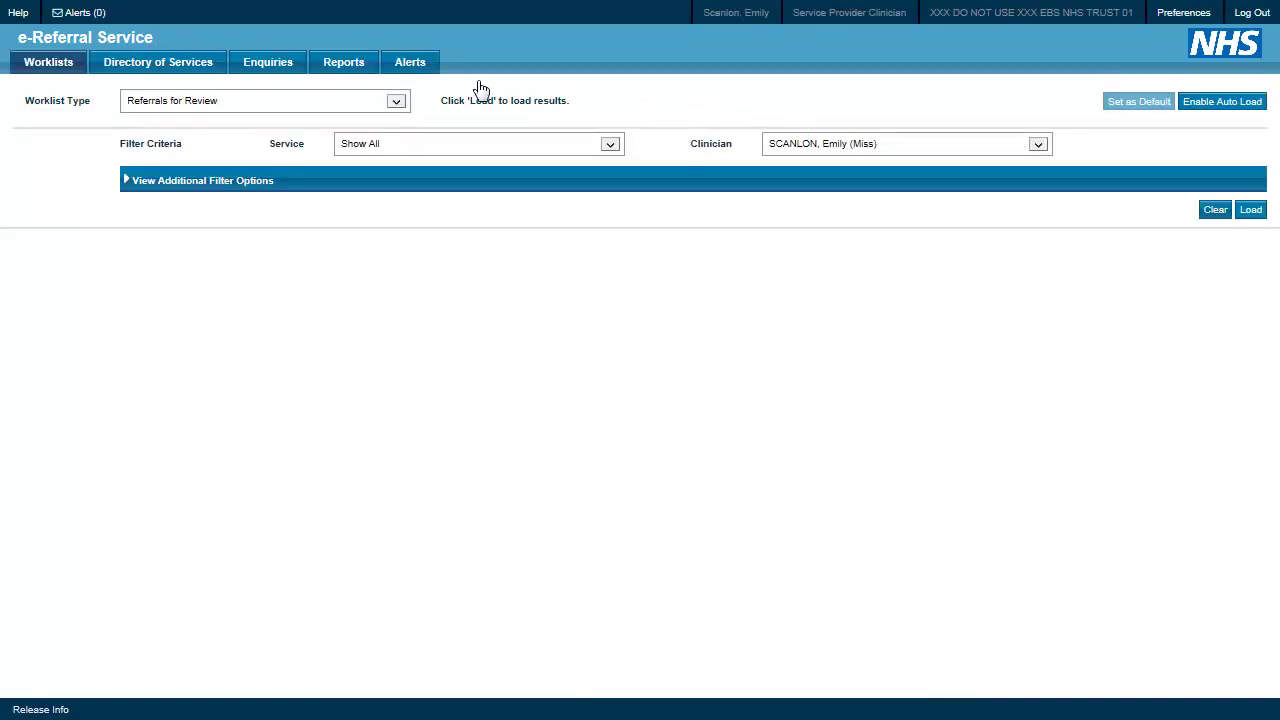
Go to the Enquiries page and drop down the Enquiry Type list
left_click(284, 64)
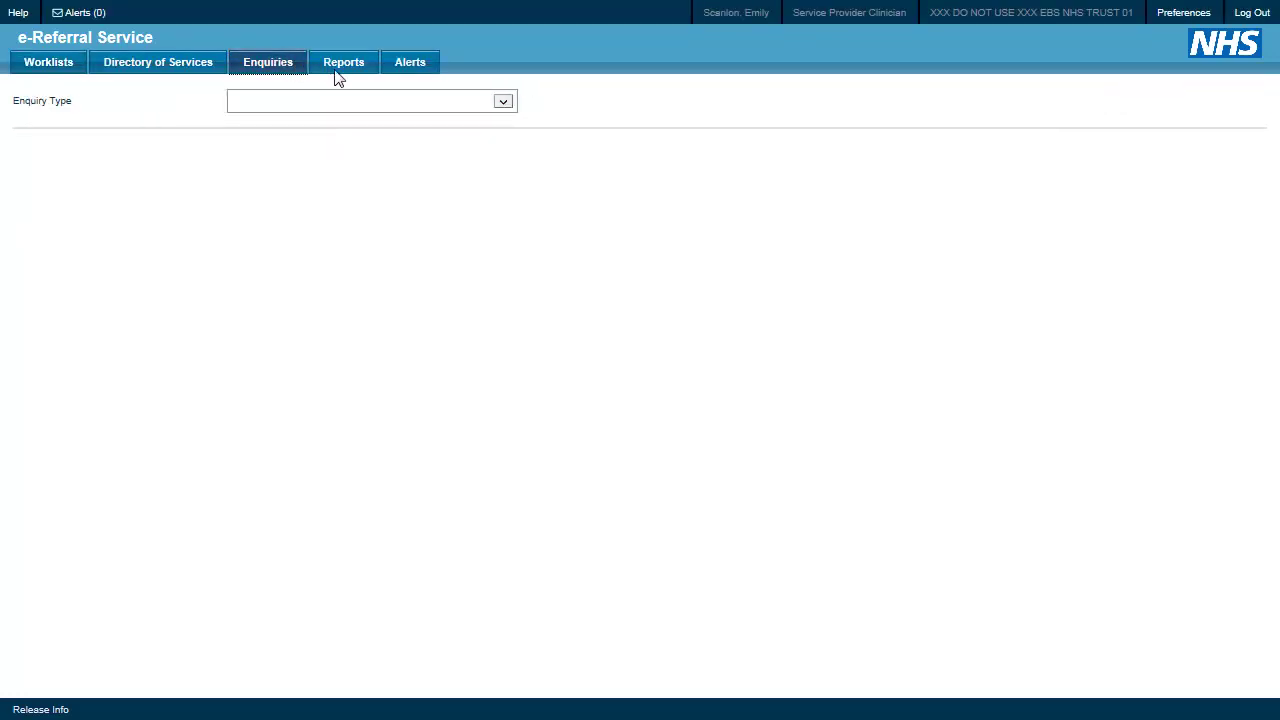
left_click(505, 105)
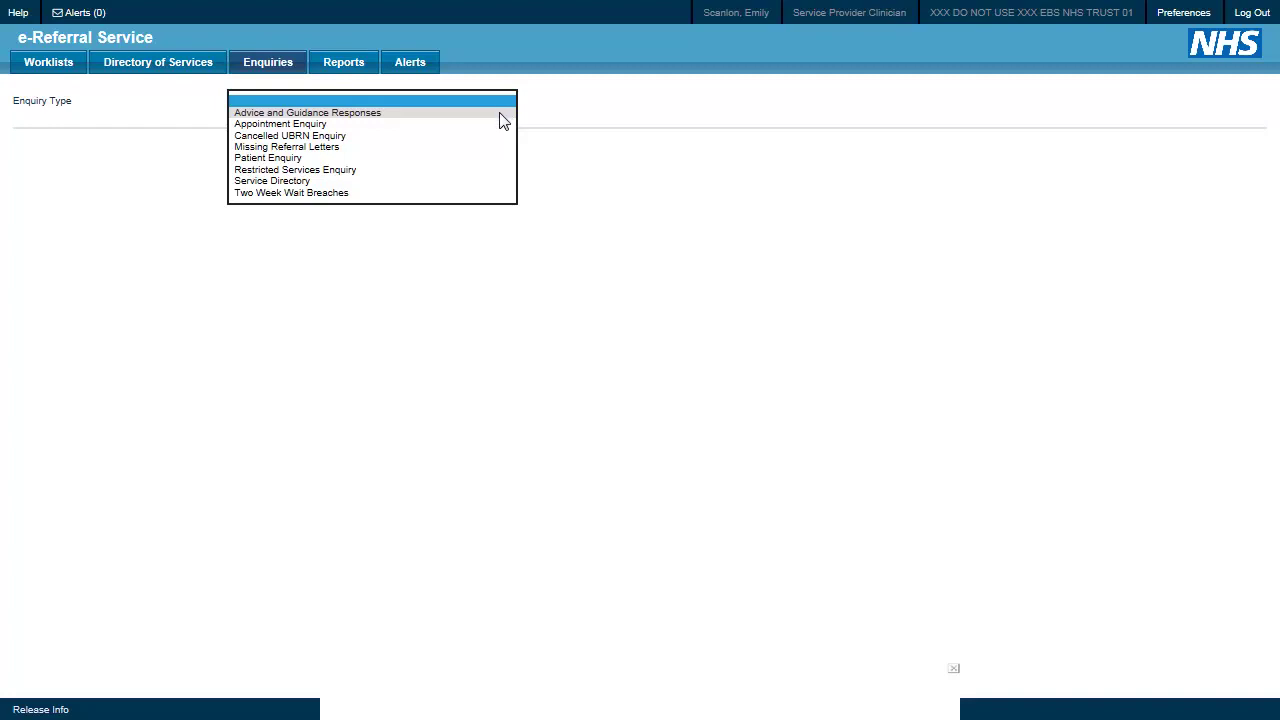
Choose Appointment Enquiry as the enquiry type
left_click(493, 126)
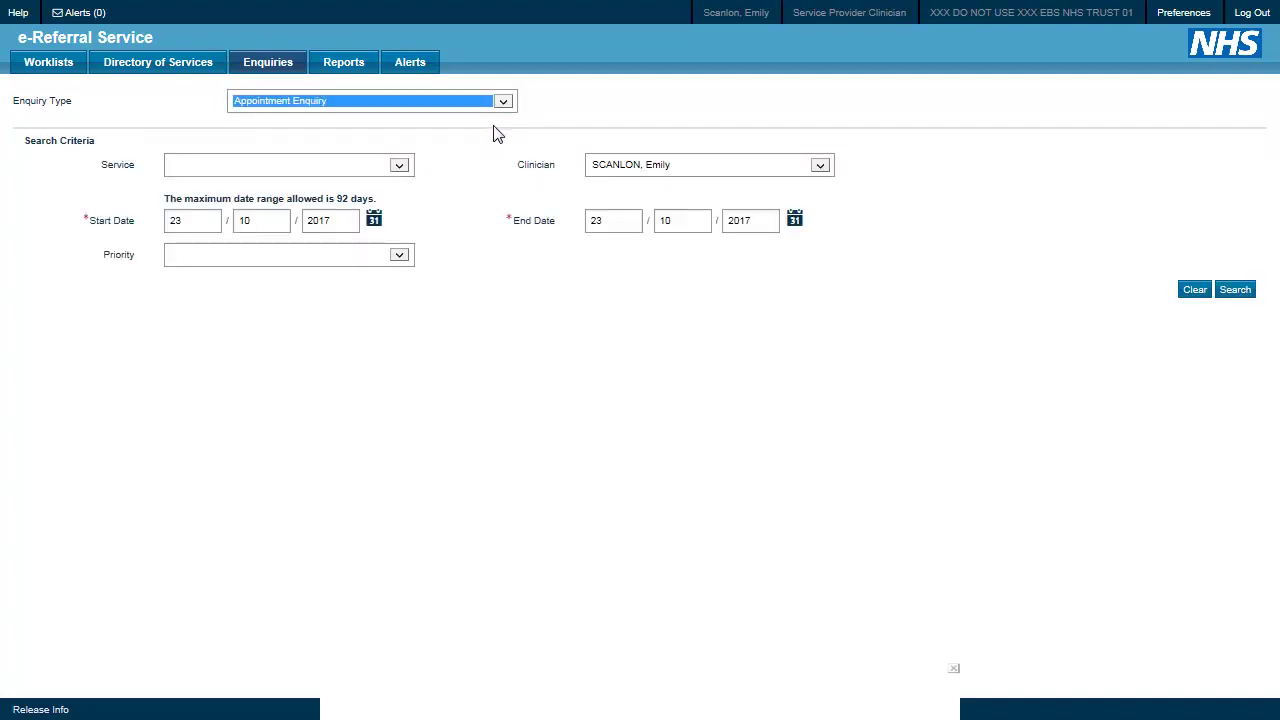
Select Second Demo Knee Service and No Allocated Clinician in the appointment criteria
left_click(399, 166)
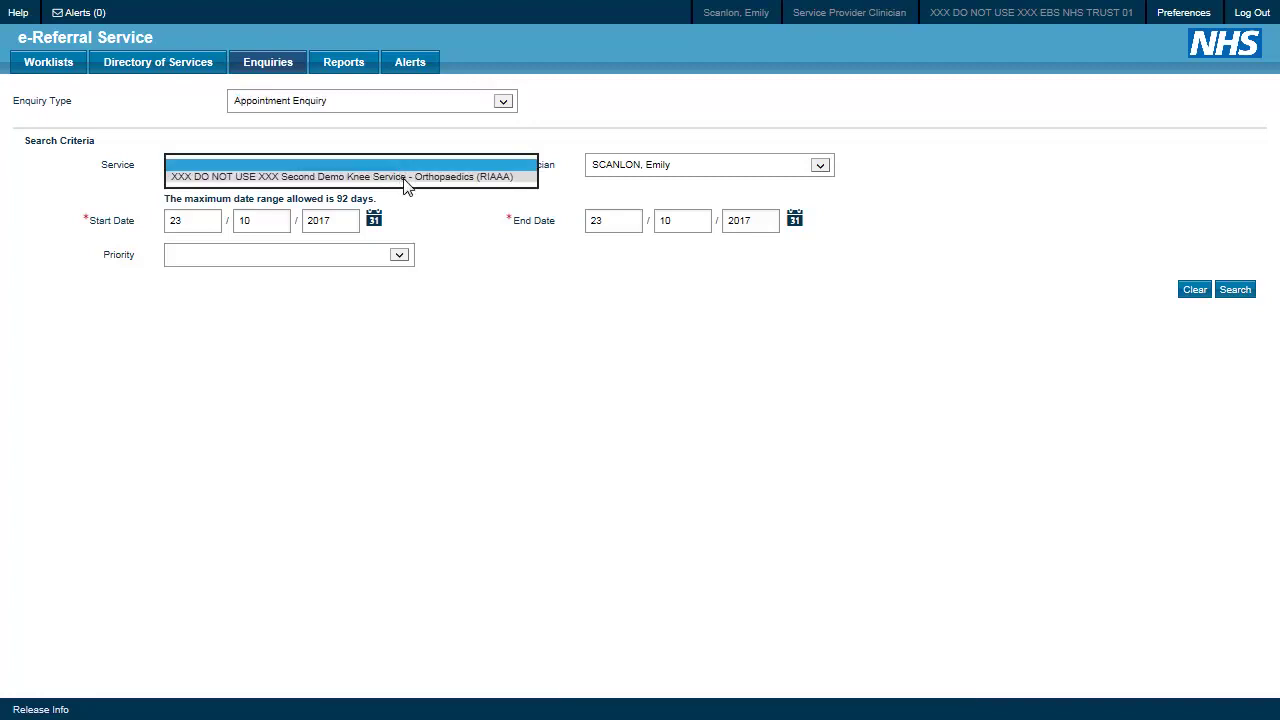
left_click(407, 177)
left_click(820, 166)
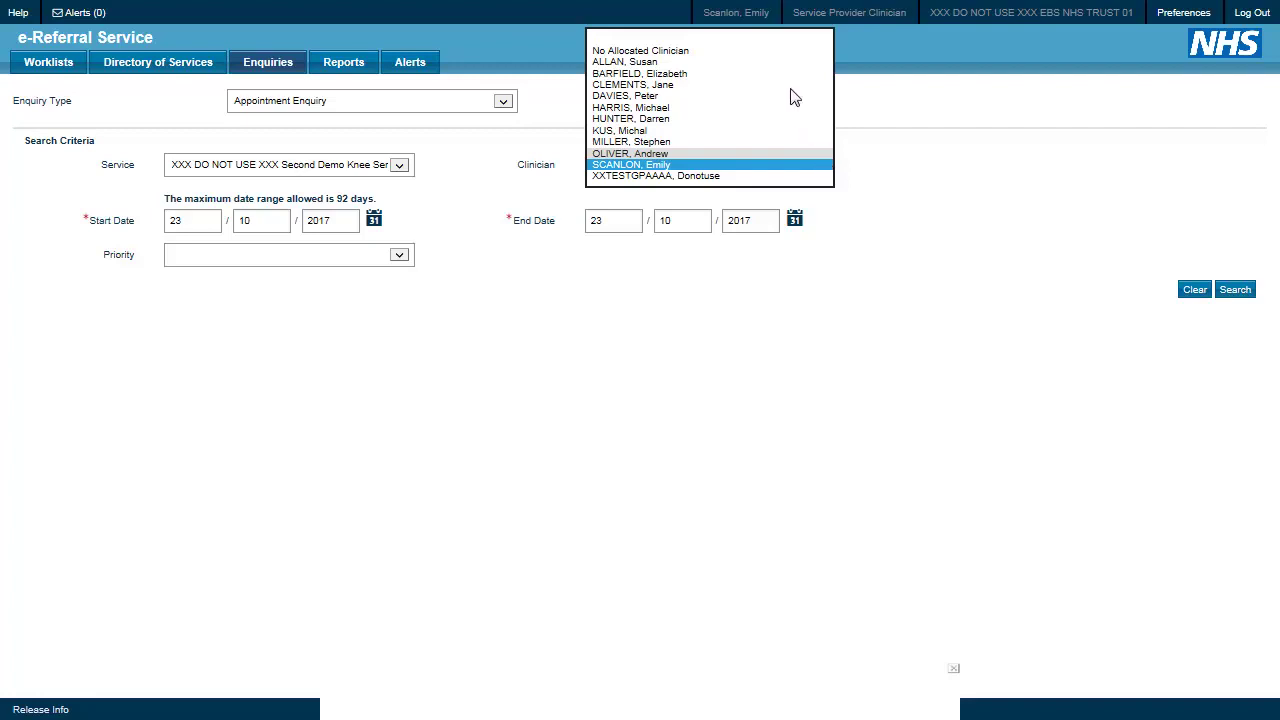
left_click(776, 52)
Set the appointment Start Date to 07/08/2017 using the calendar
left_click(373, 222)
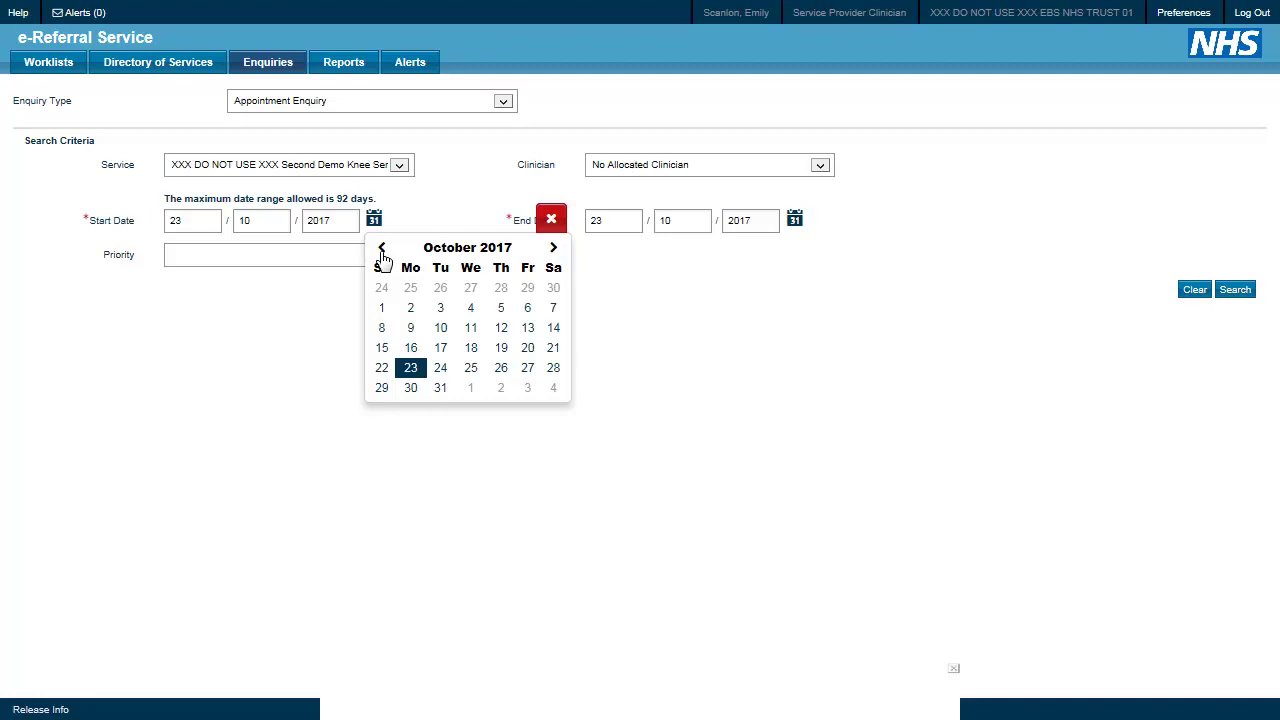
left_click(382, 249)
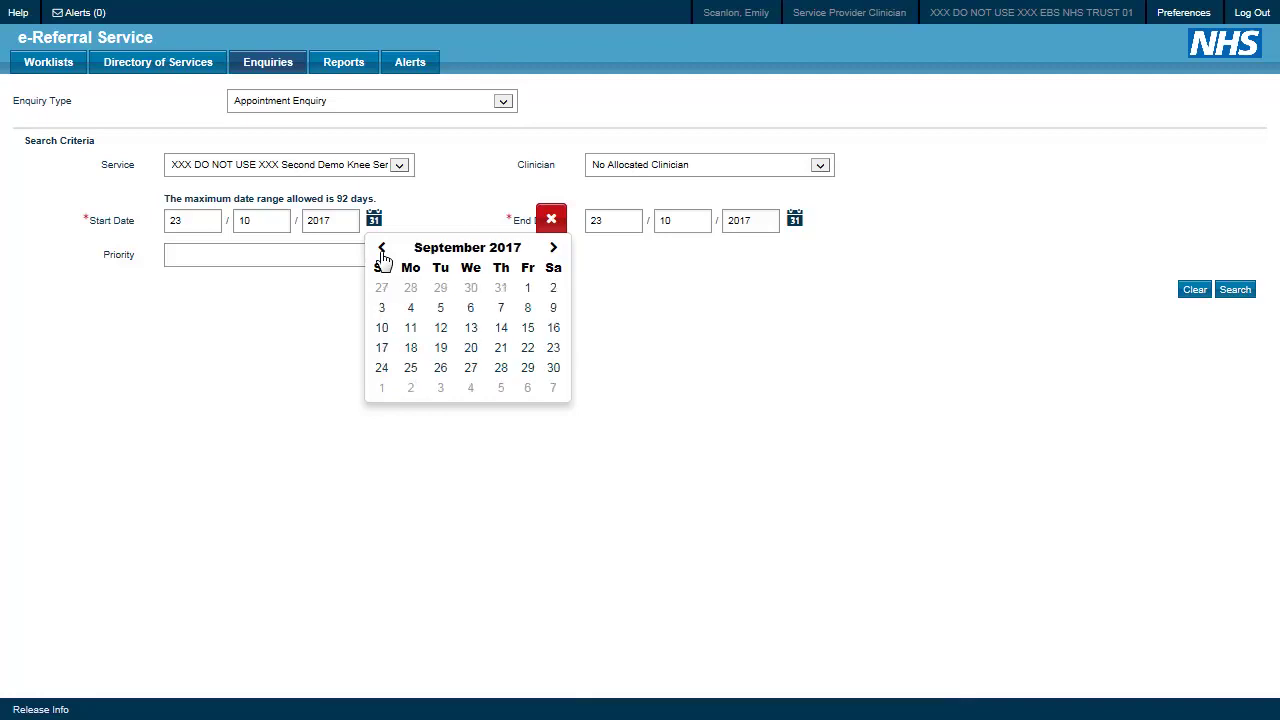
left_click(382, 249)
left_click(412, 310)
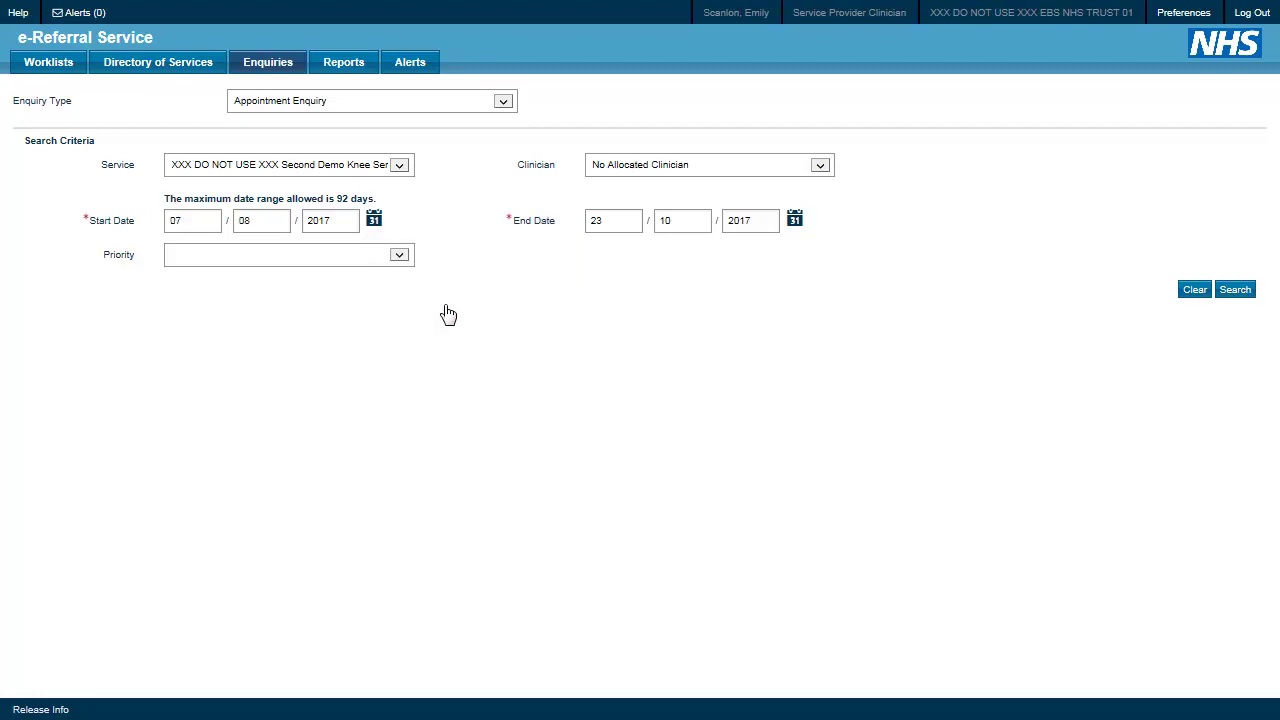
Run the appointment search and scroll through the 42 booked referrals
left_click(1235, 292)
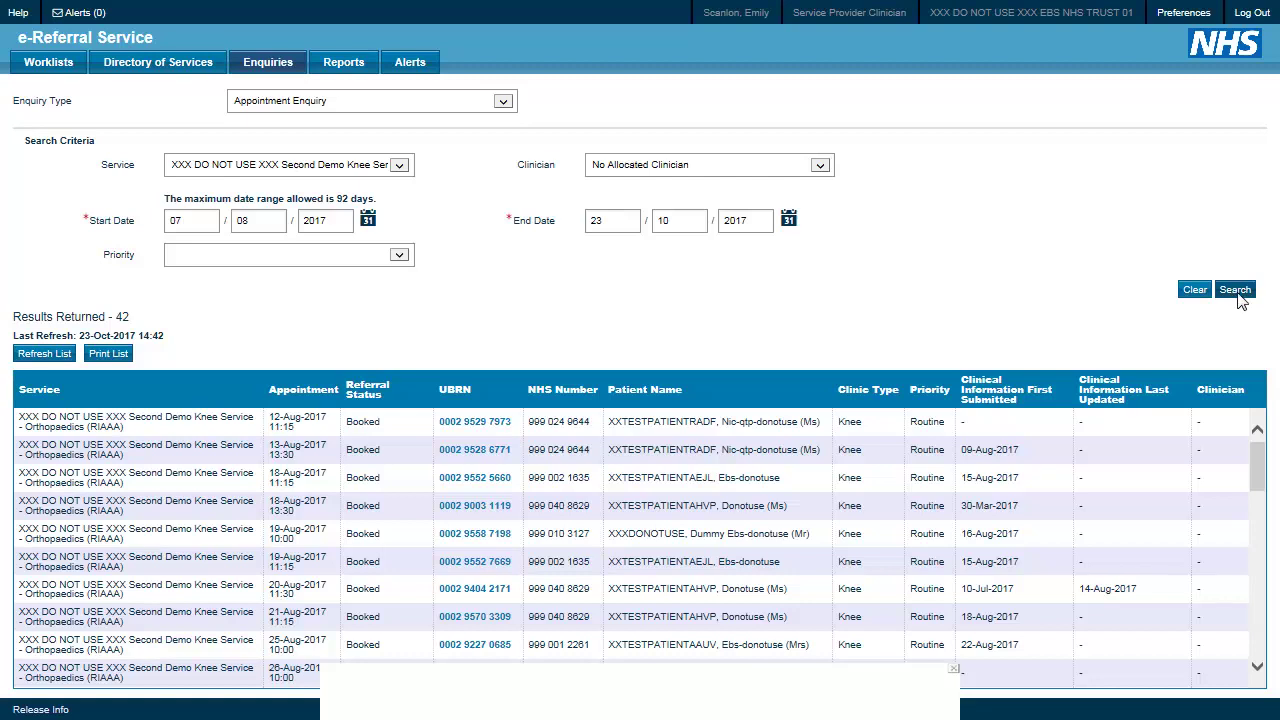
left_click_drag(1262, 463, 1272, 654)
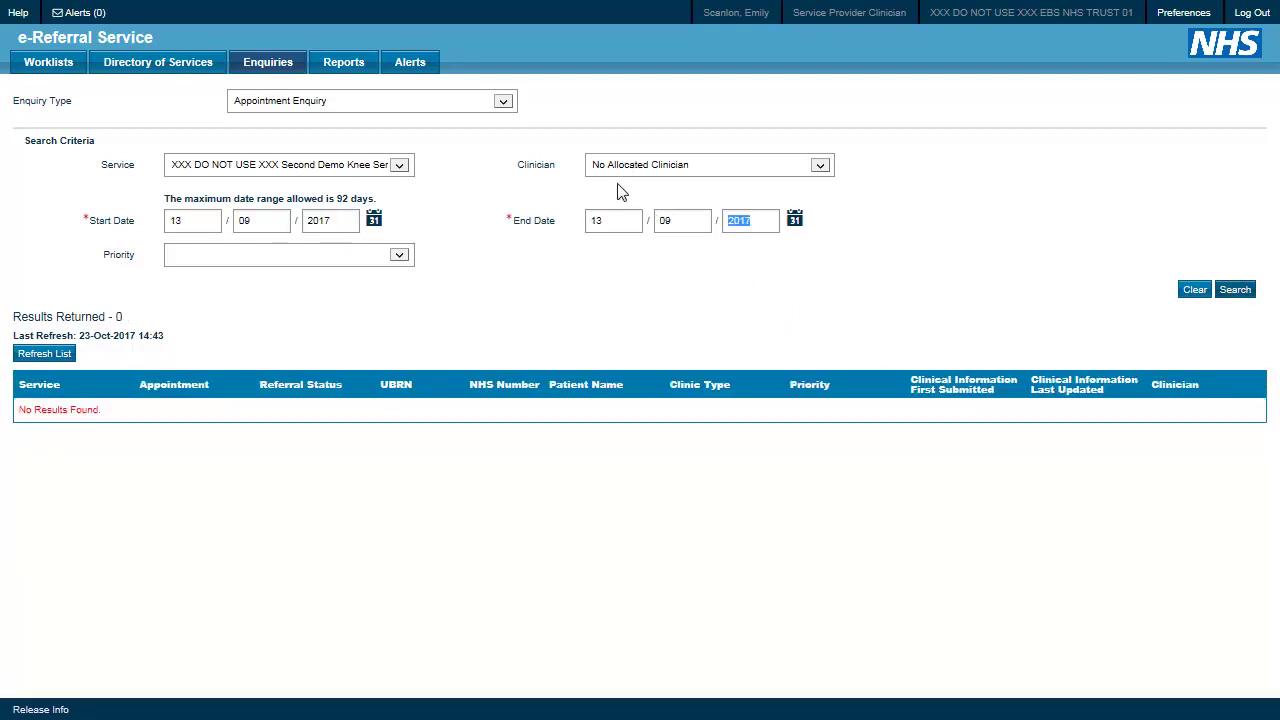
Switch to the Missing Referral Letters enquiry with start date 07/08/2017
left_click(506, 104)
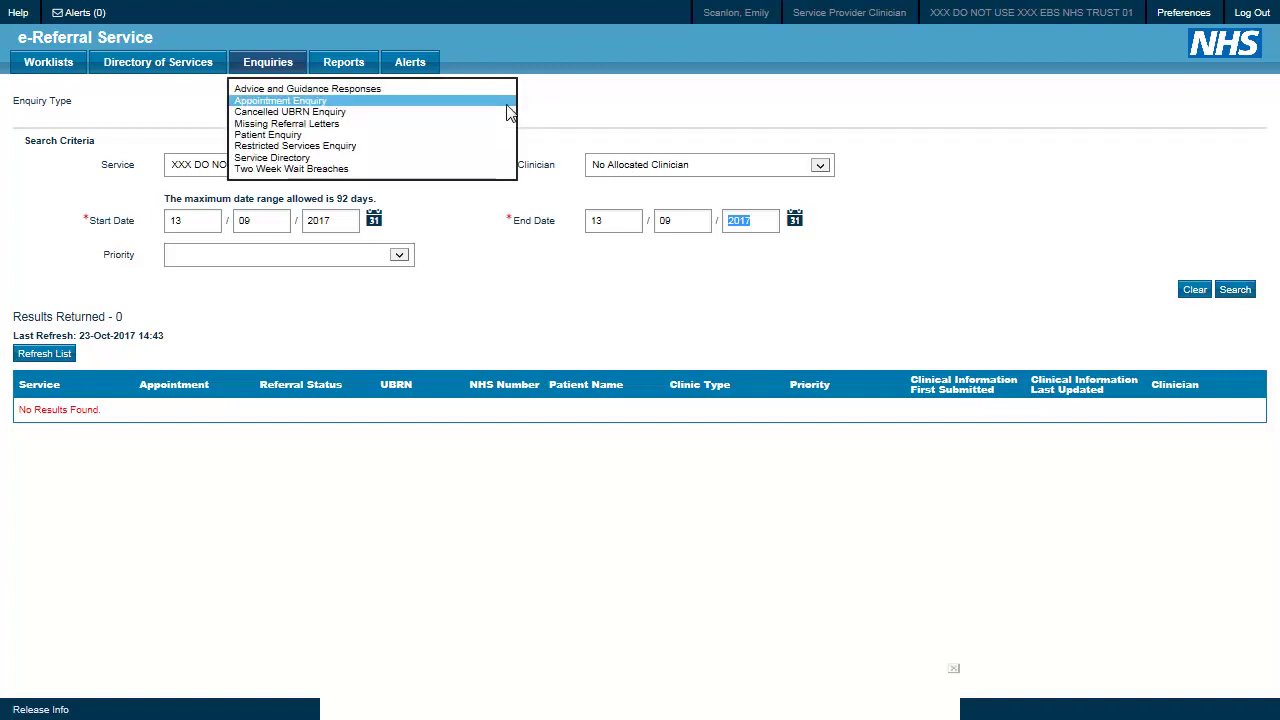
left_click(458, 126)
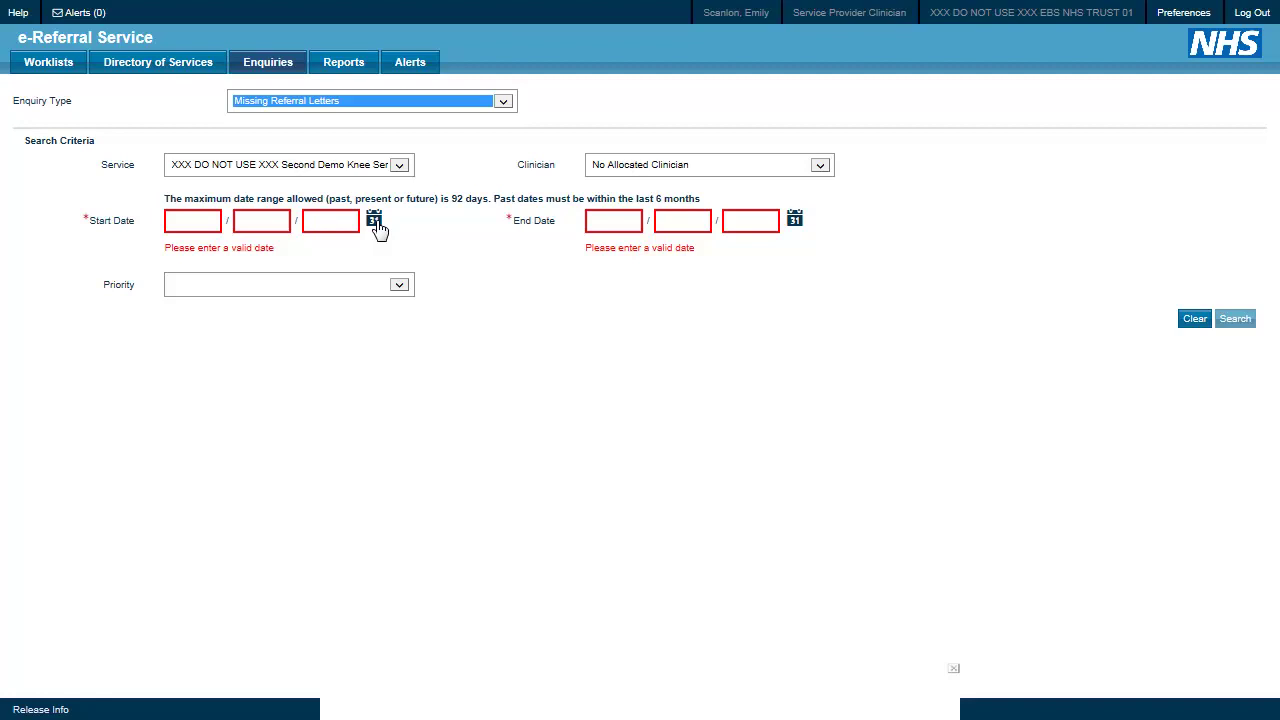
left_click(374, 221)
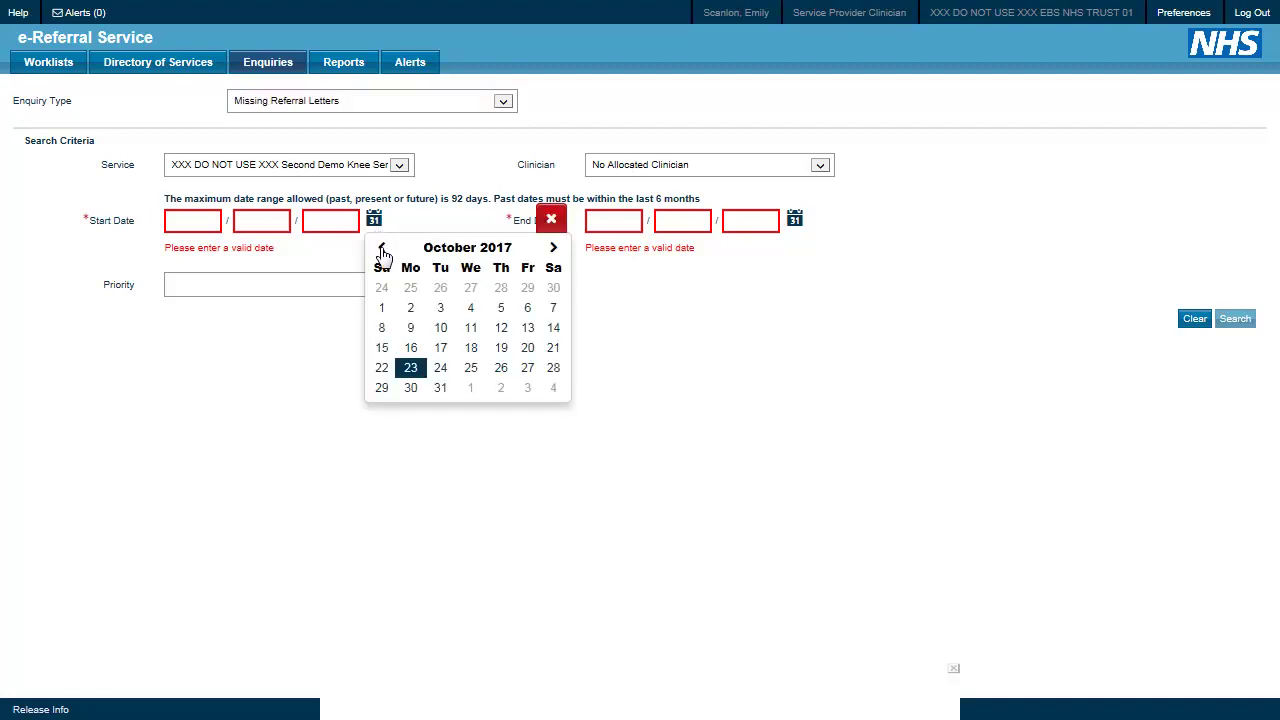
left_click(382, 250)
left_click(382, 250)
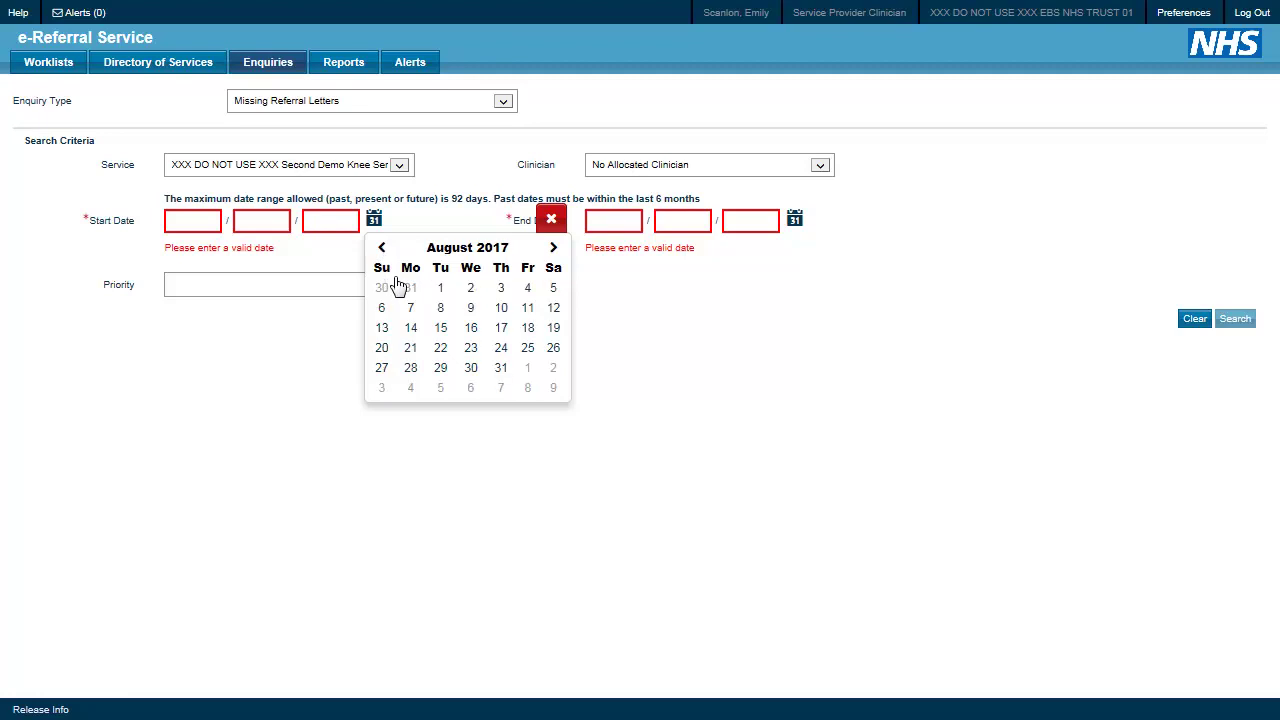
left_click(410, 307)
Set the end date to 23/10/2017 and run the missing letters search
left_click(795, 220)
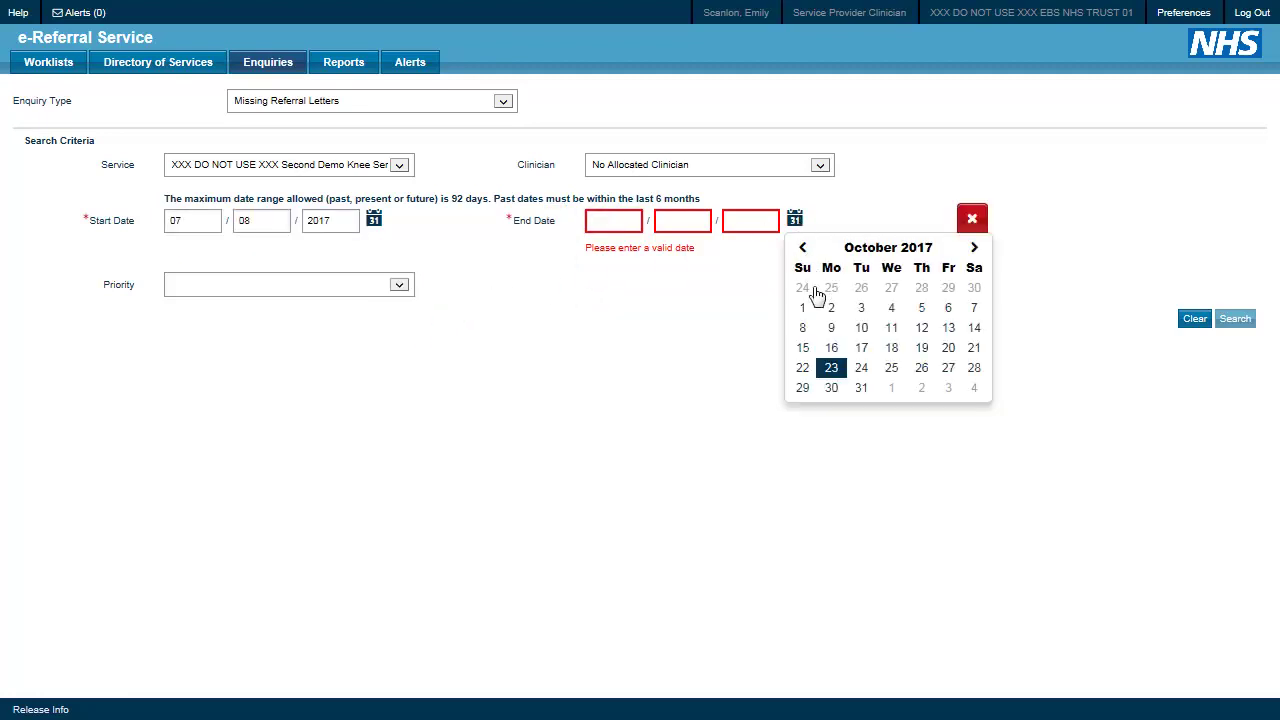
left_click(832, 368)
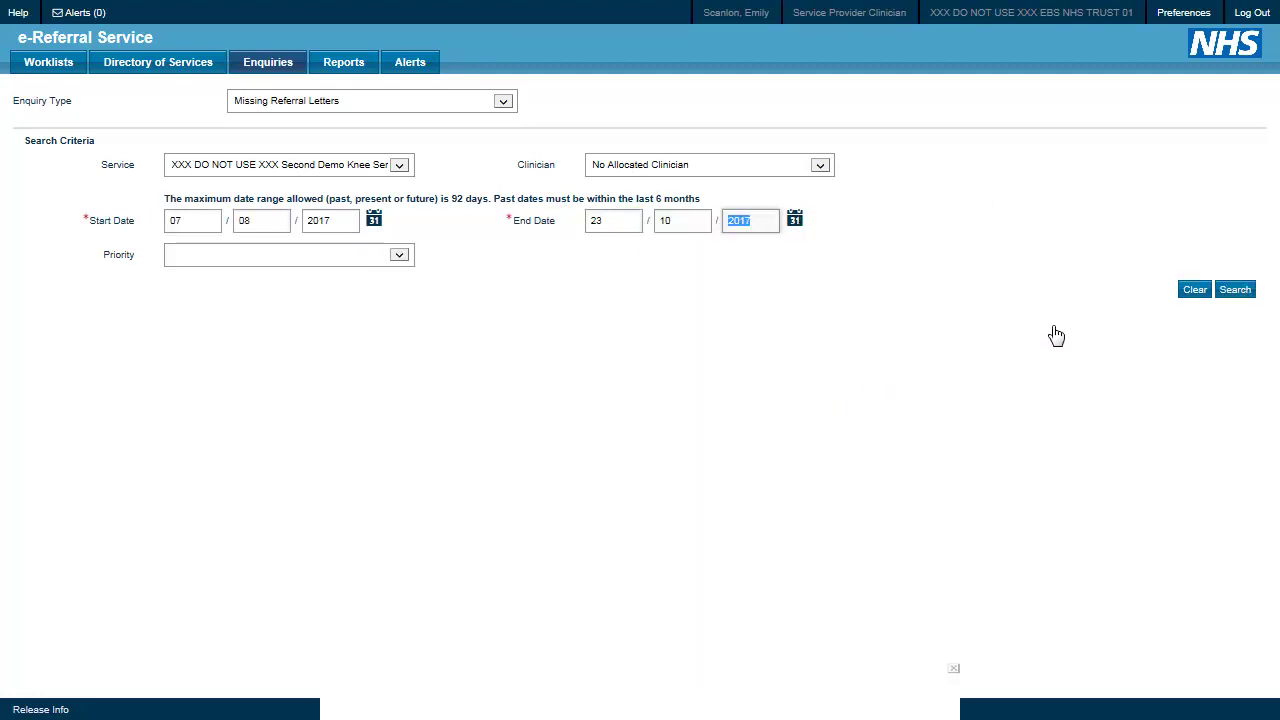
left_click(1240, 291)
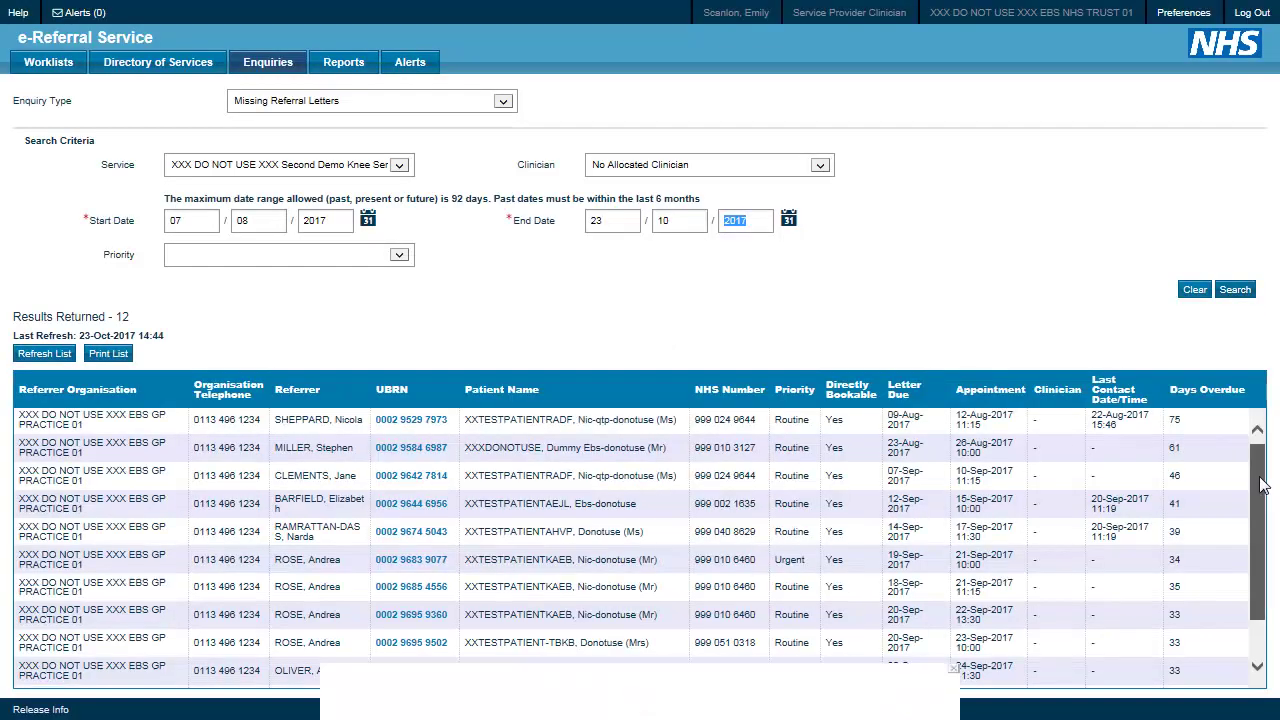
Review the 12 missing referral letters and reopen the Enquiry Type list
mouse_move(1264, 480)
left_mouse_down()
mouse_move(1266, 535)
mouse_move(1268, 455)
left_mouse_up()
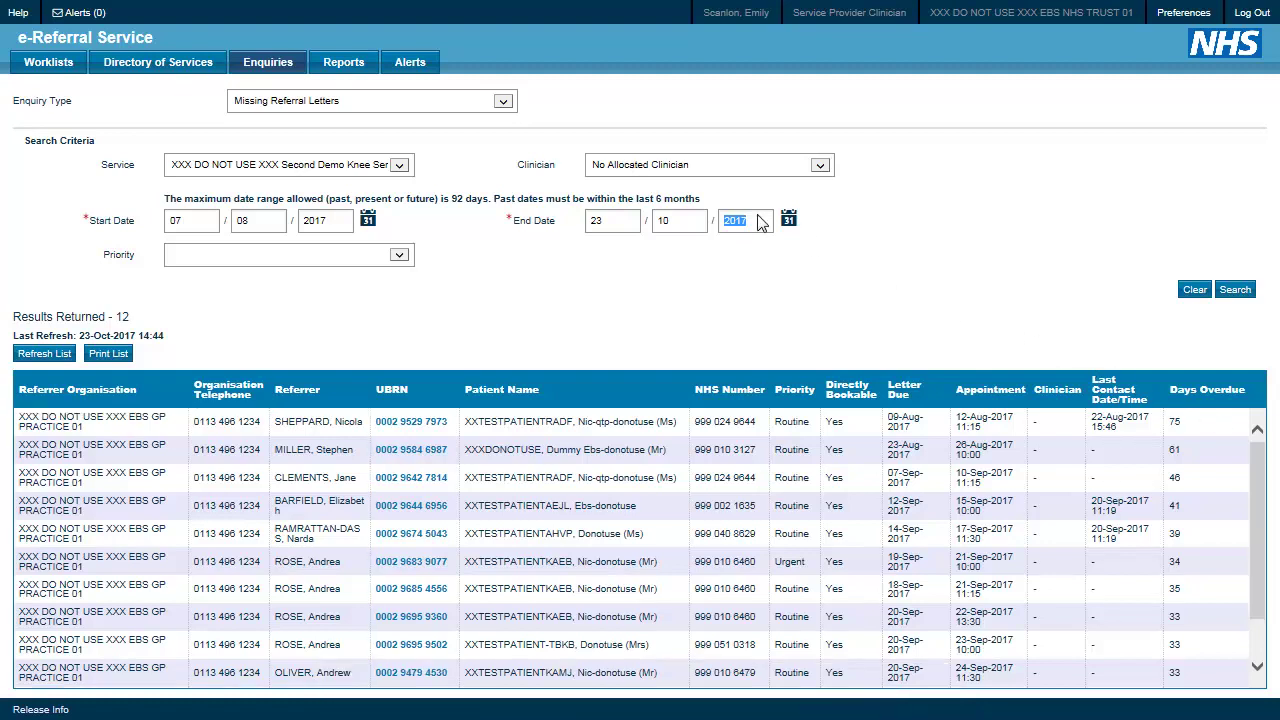
left_click(504, 103)
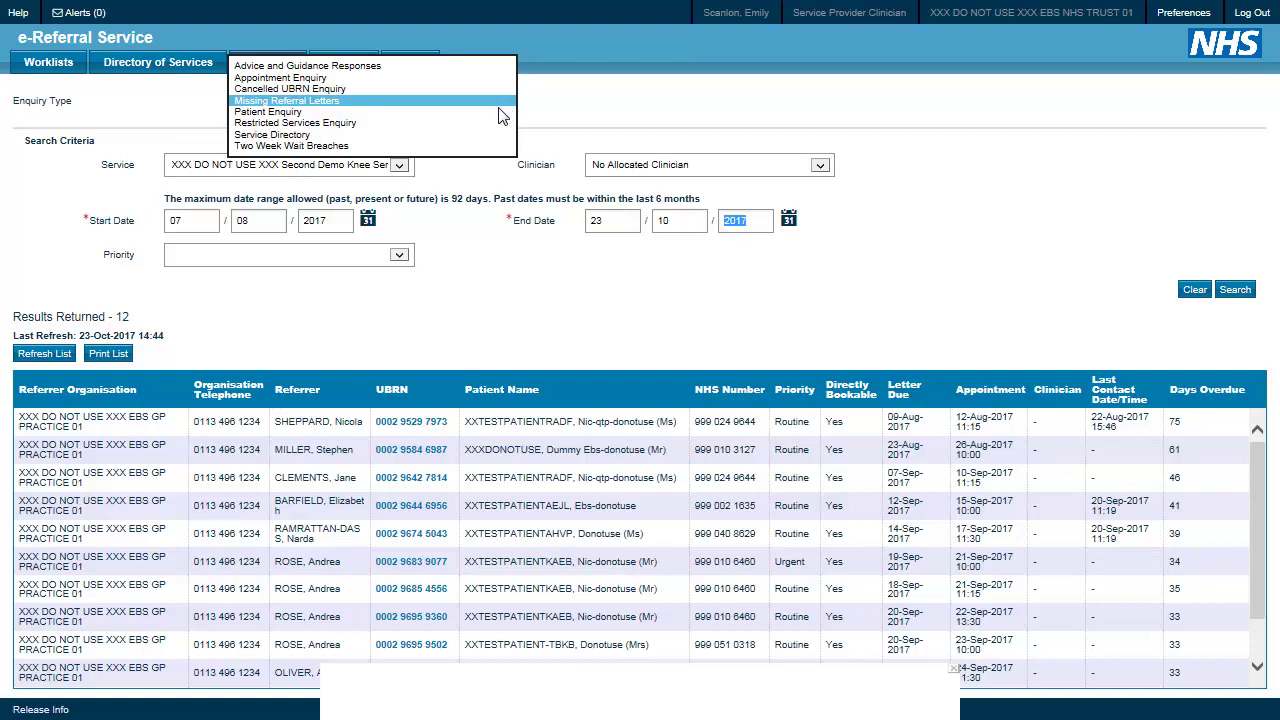
Select Patient Enquiry and paste the patient's NHS number into the first box
left_click(494, 115)
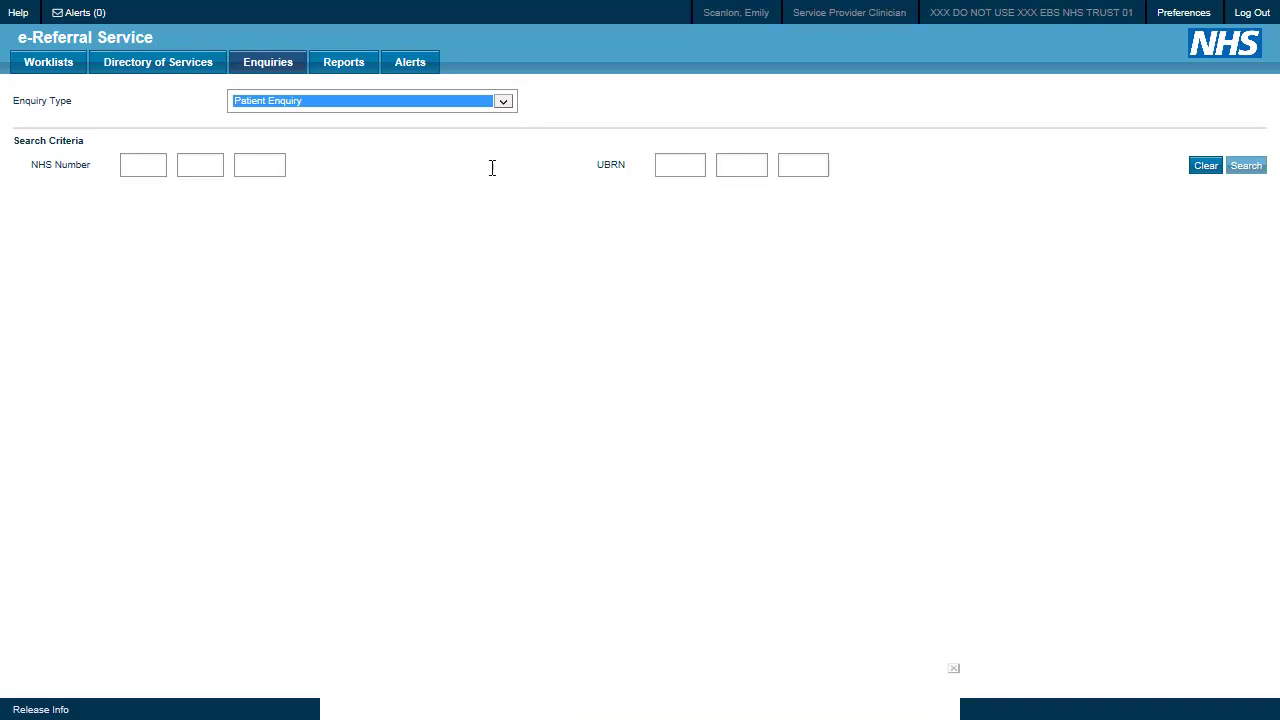
left_click(146, 174)
key("ctrl+v")
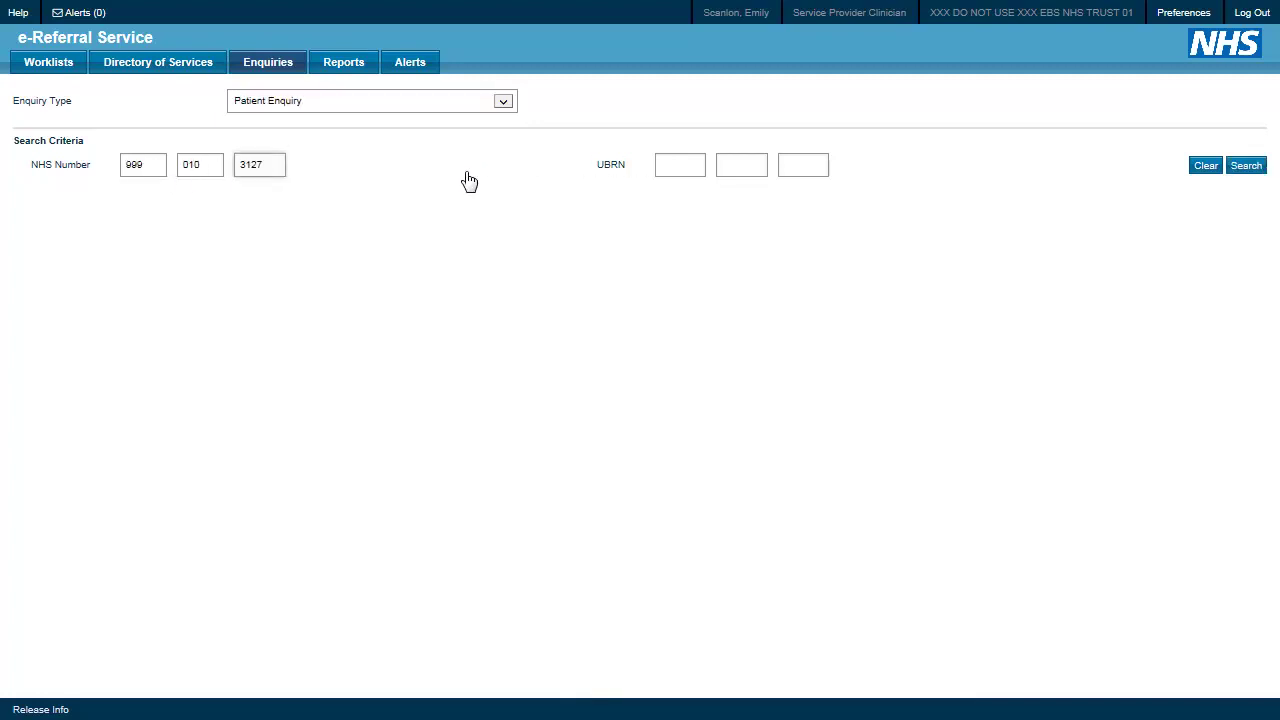
Search the patient's 22 referrals and show the Actions menu for the first referral
left_click(1245, 169)
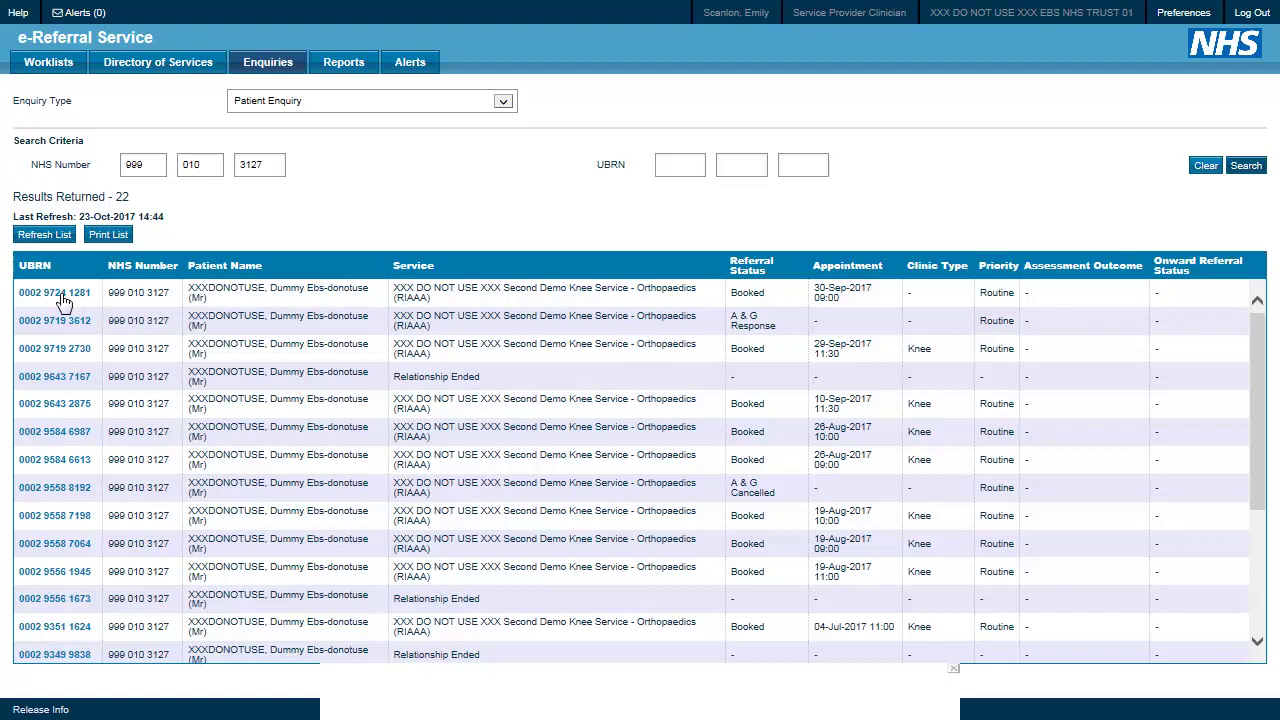
mouse_move(62, 296)
left_click(127, 342)
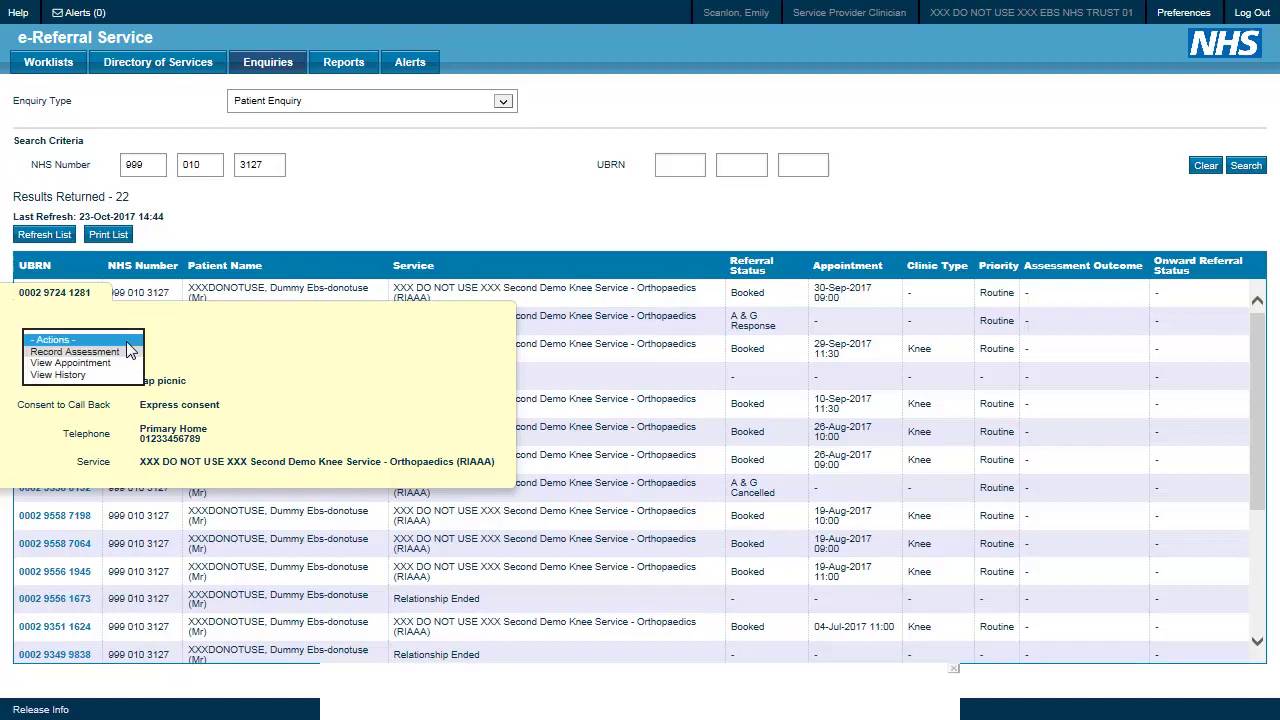
View the referral history and inspect UBRN Issued, Create Request, Book Appointment, Add Referral Letter and Accept Referral
left_click(122, 375)
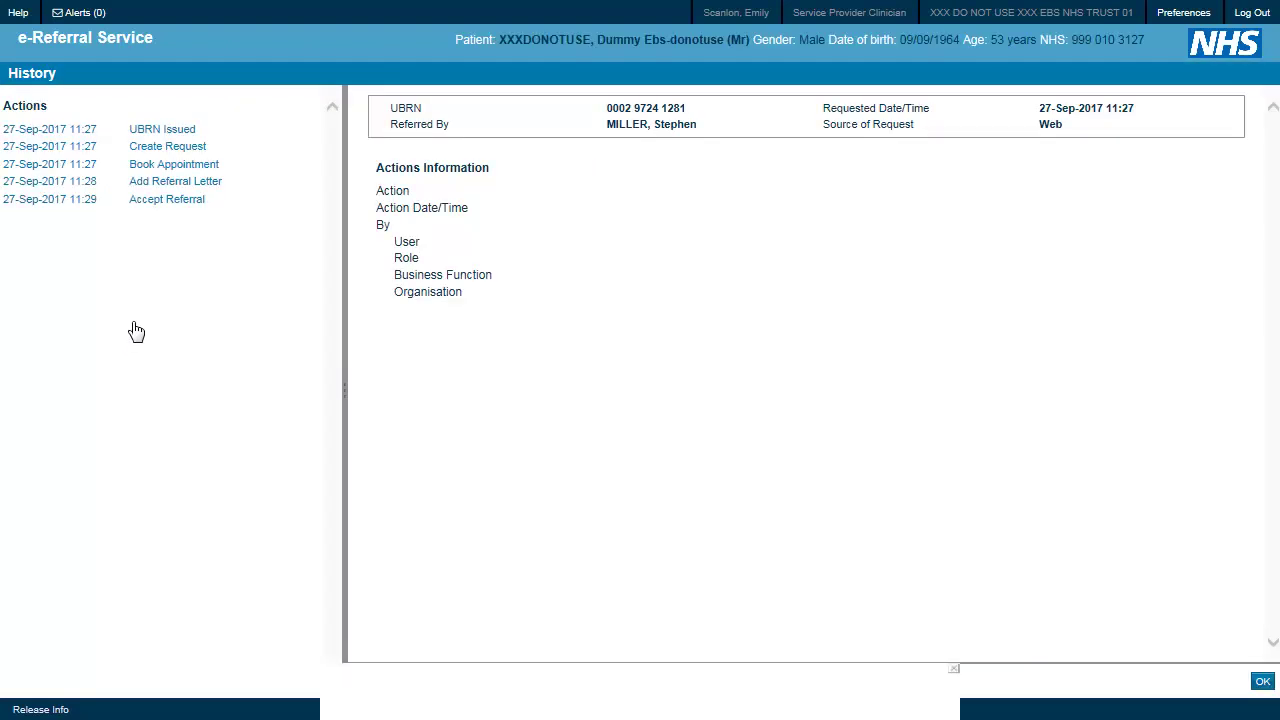
left_click(188, 136)
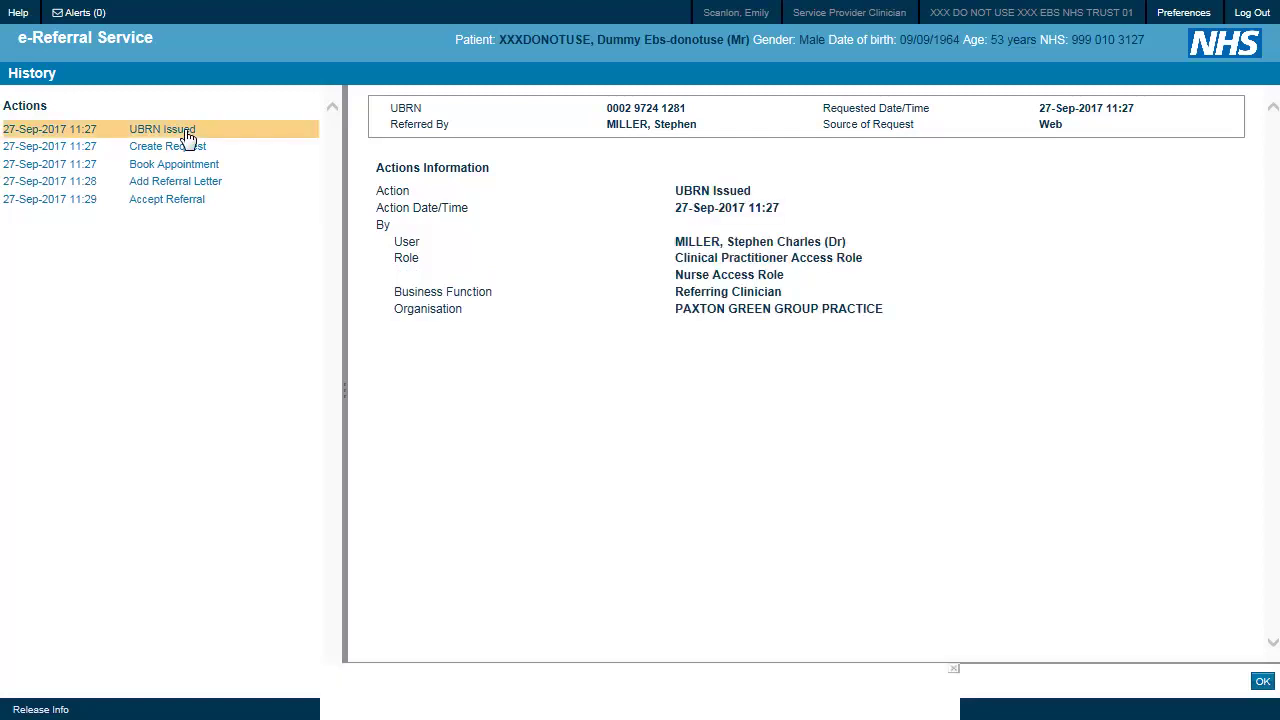
left_click(182, 151)
left_click(182, 171)
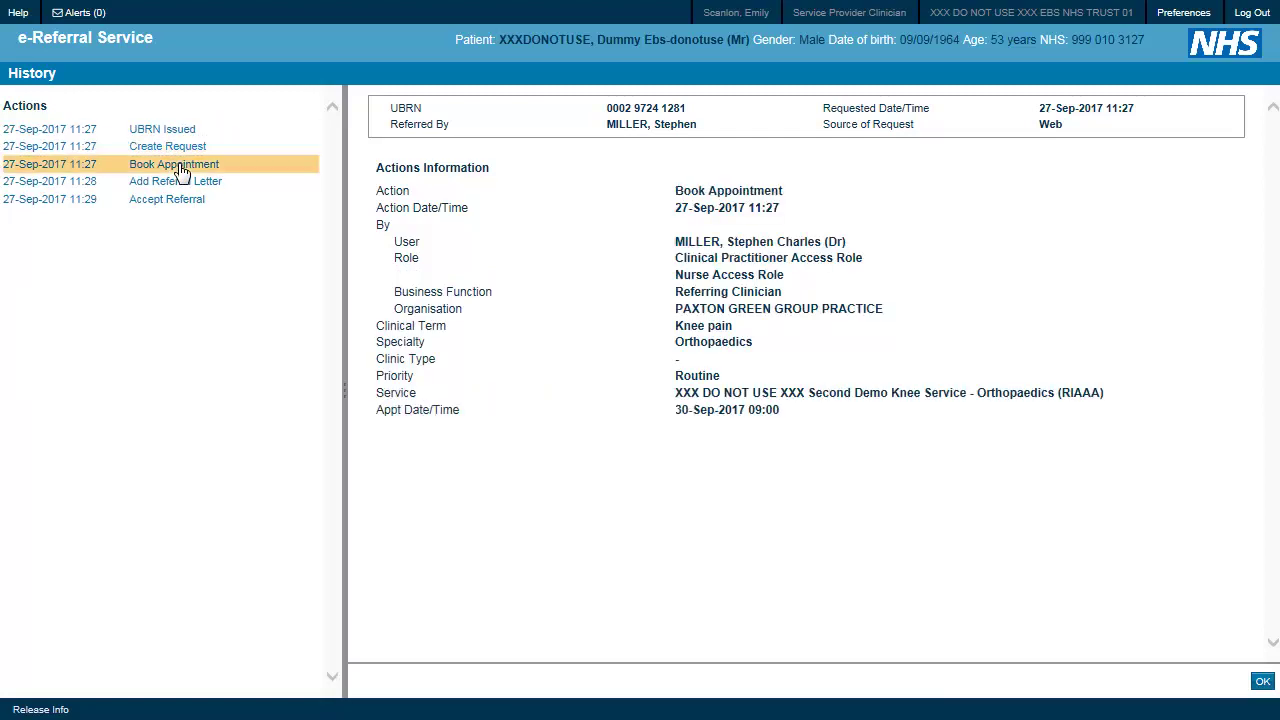
left_click(182, 190)
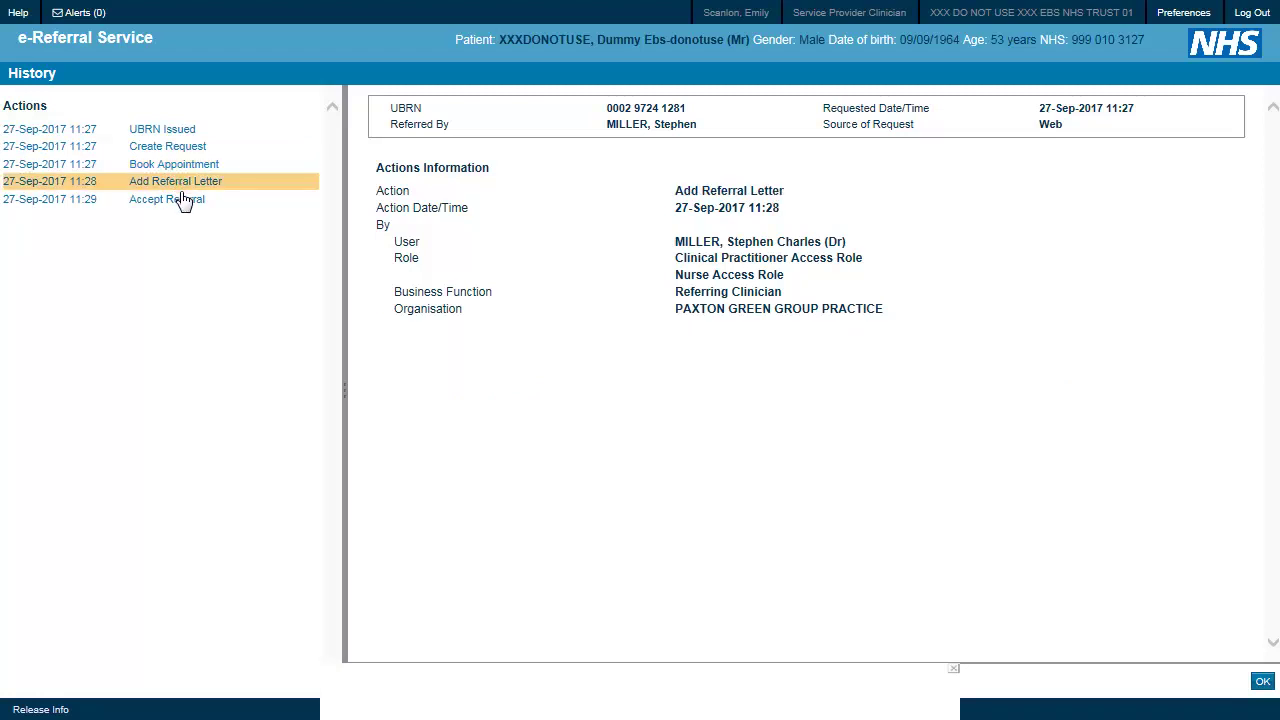
left_click(186, 206)
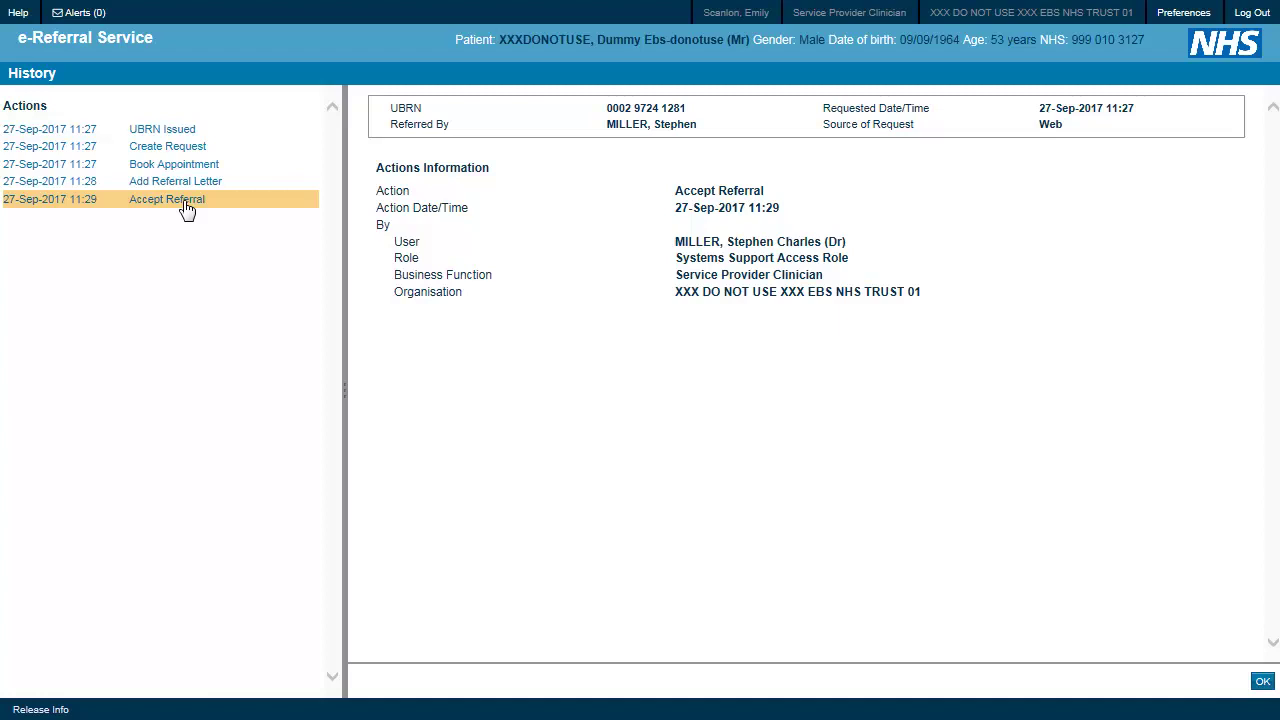